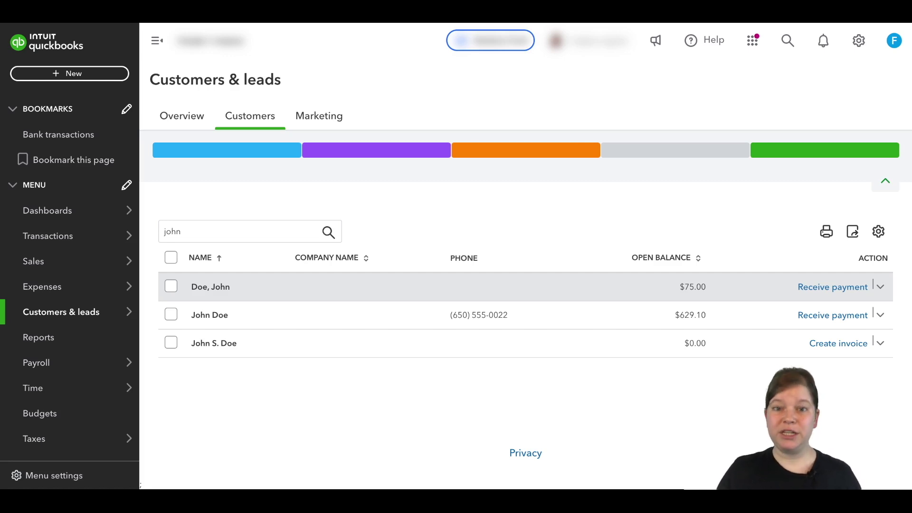
Search the Sales customer list by first name and open the main customer's record, showing the $629.10 open balance
click(74, 322)
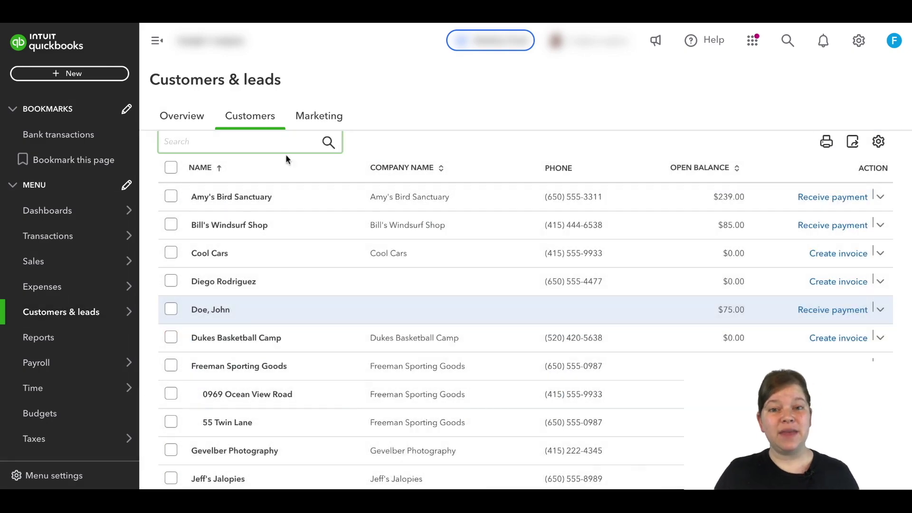
click(250, 122)
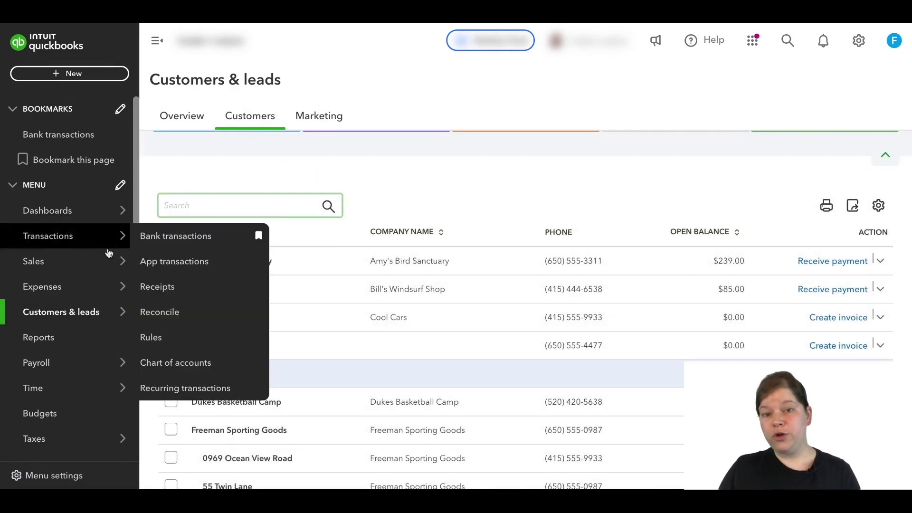
mouse_move(113, 260)
click(192, 413)
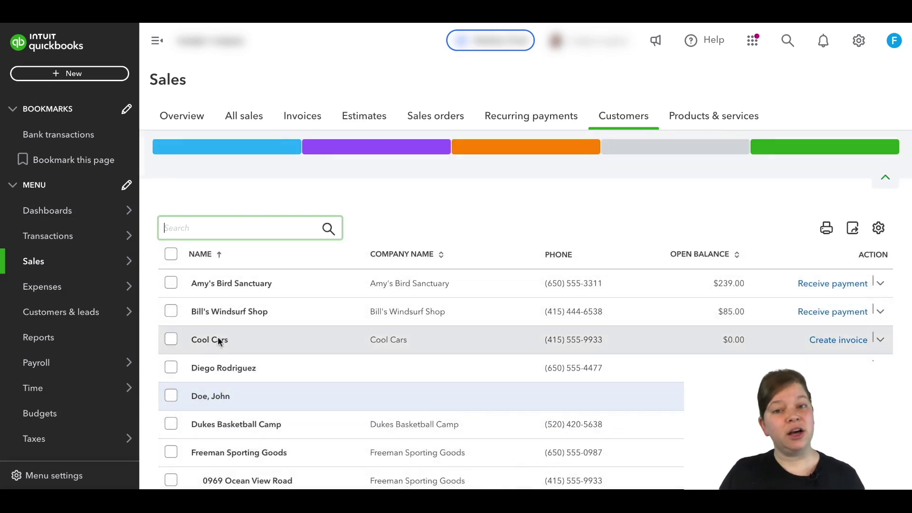
text(h)
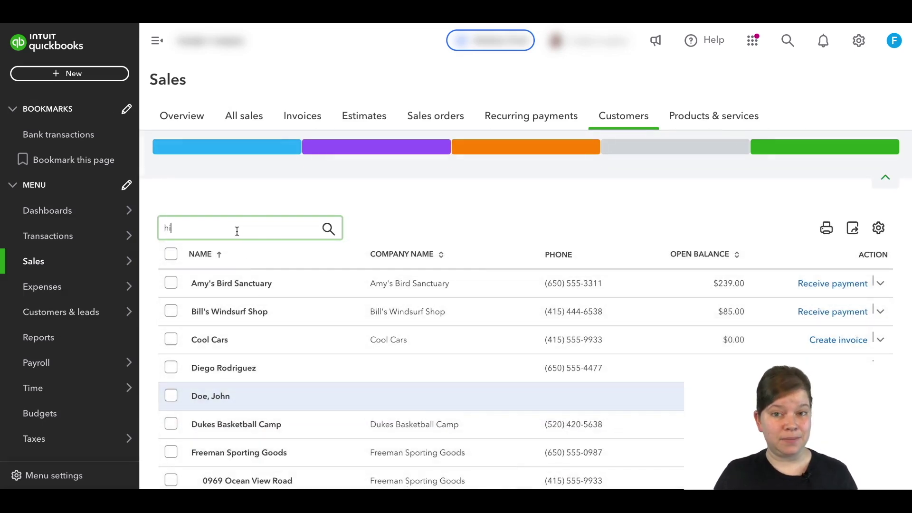
key(BackSpace)
text(john)
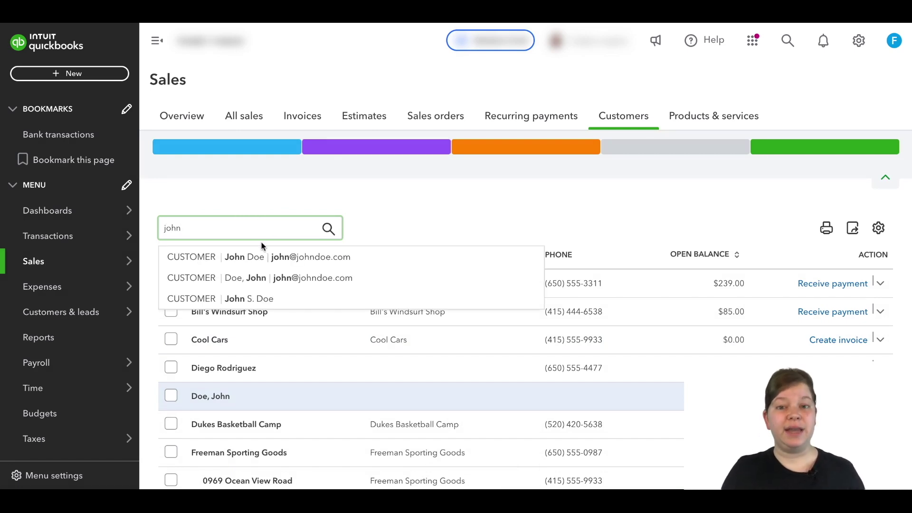
click(259, 261)
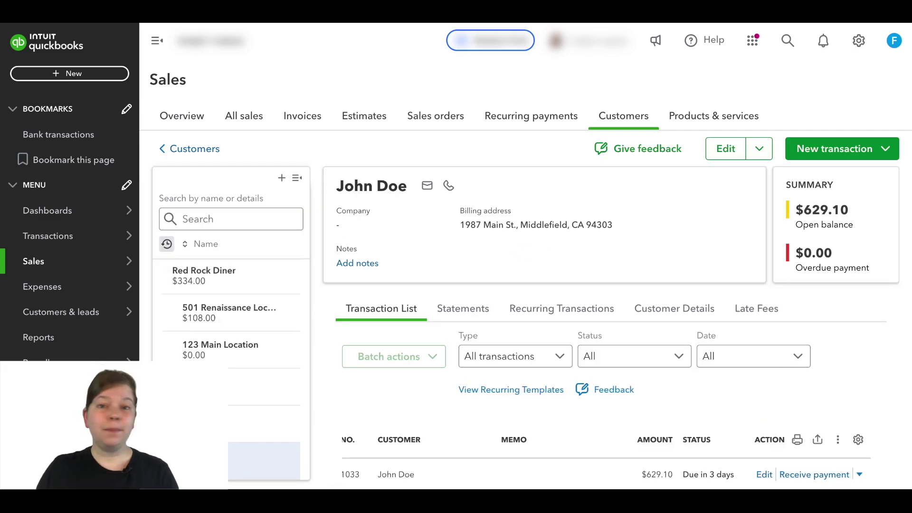
click(724, 148)
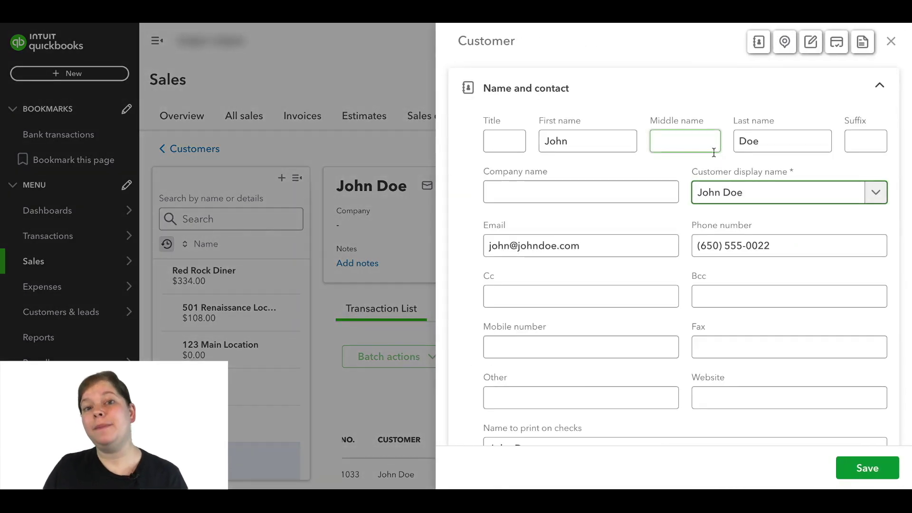
drag(758, 196, 698, 198)
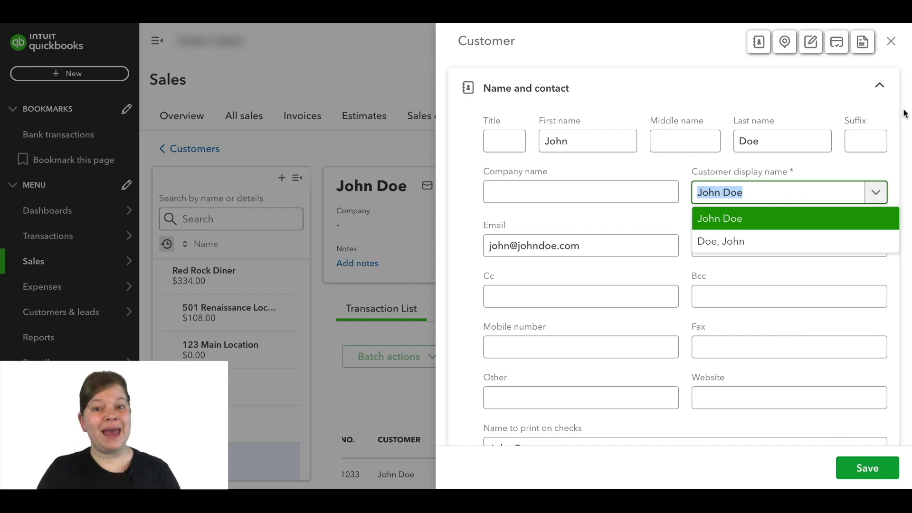
click(891, 43)
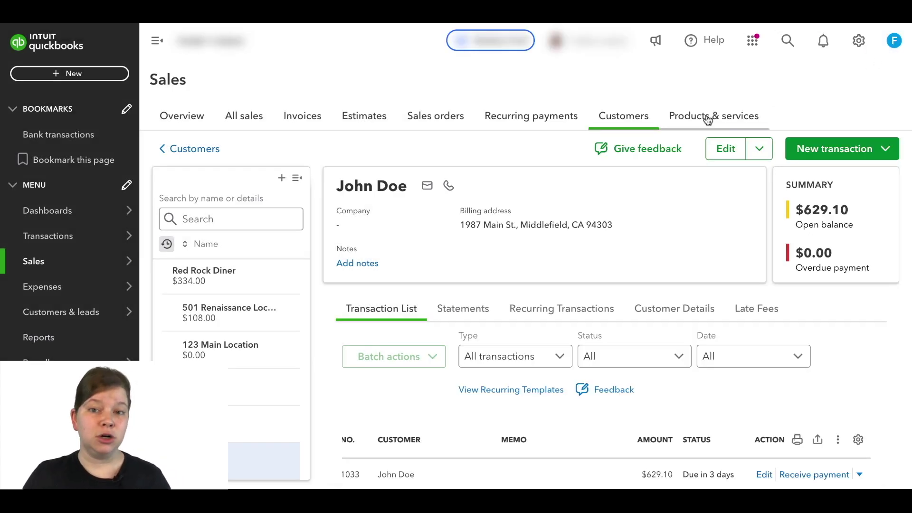
Rename the duplicate customer's display name to match the main customer's name and save it
click(233, 221)
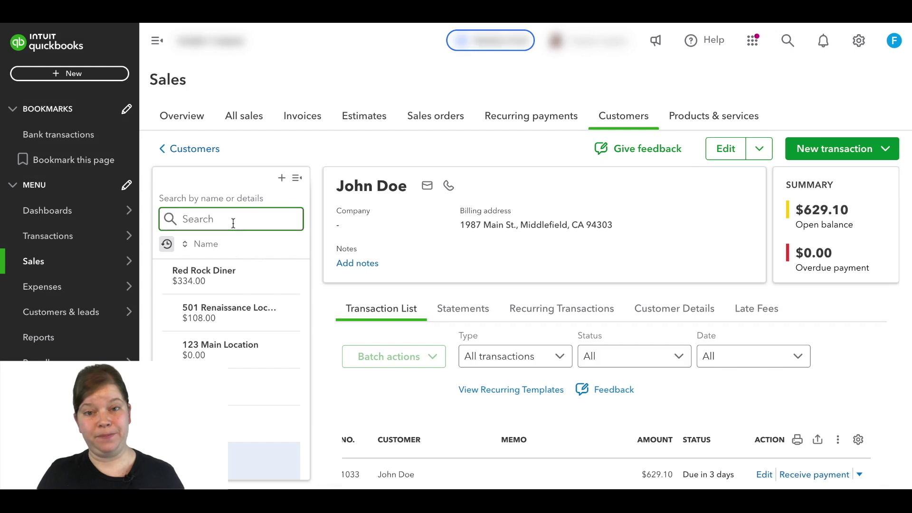
text(john)
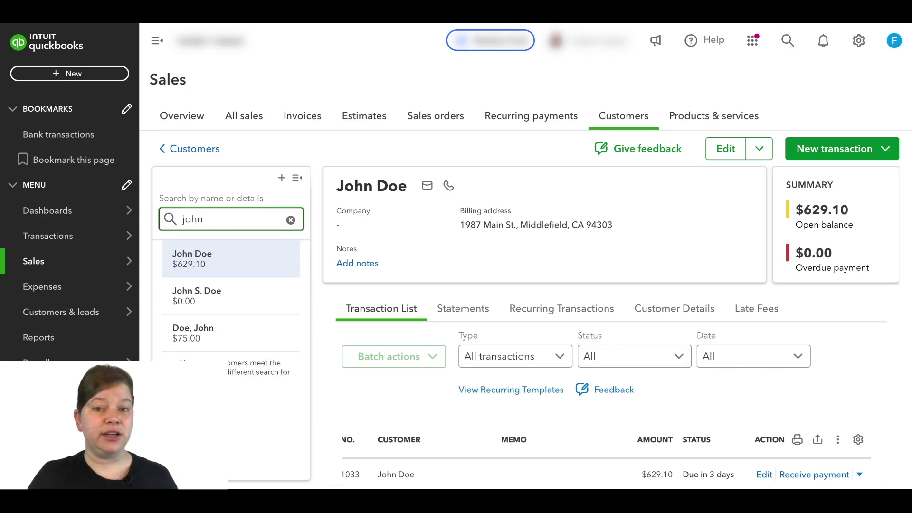
click(246, 298)
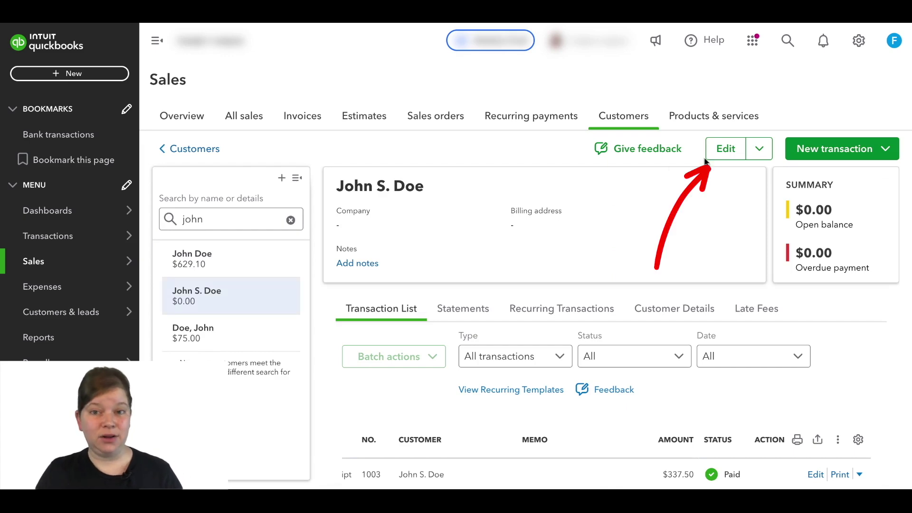
click(718, 149)
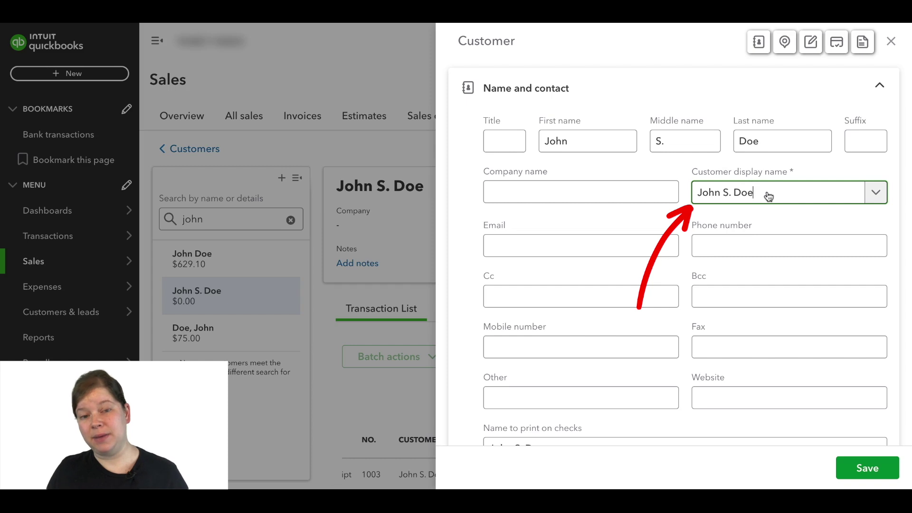
drag(769, 195, 700, 196)
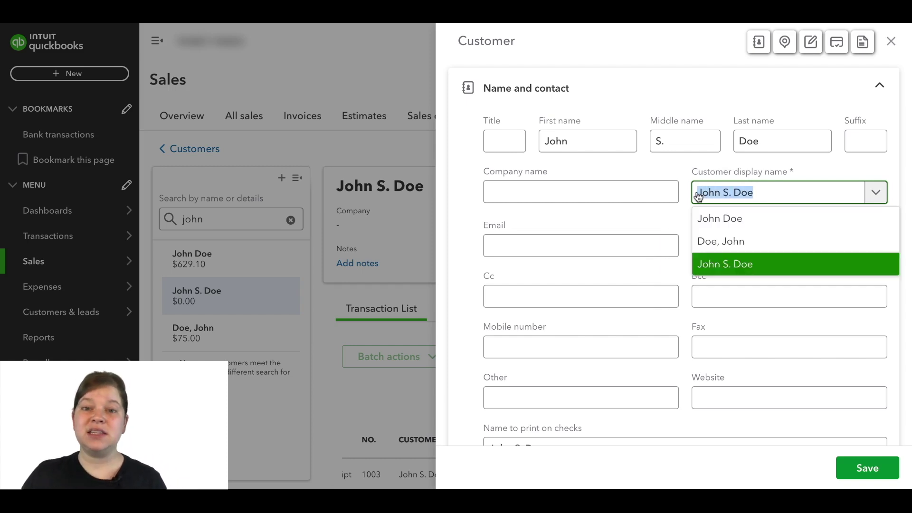
text(John Doe)
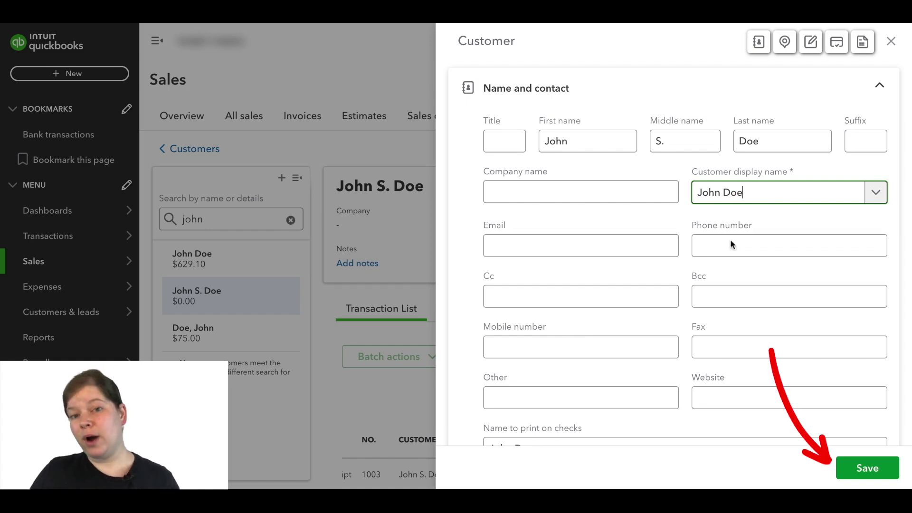
click(871, 468)
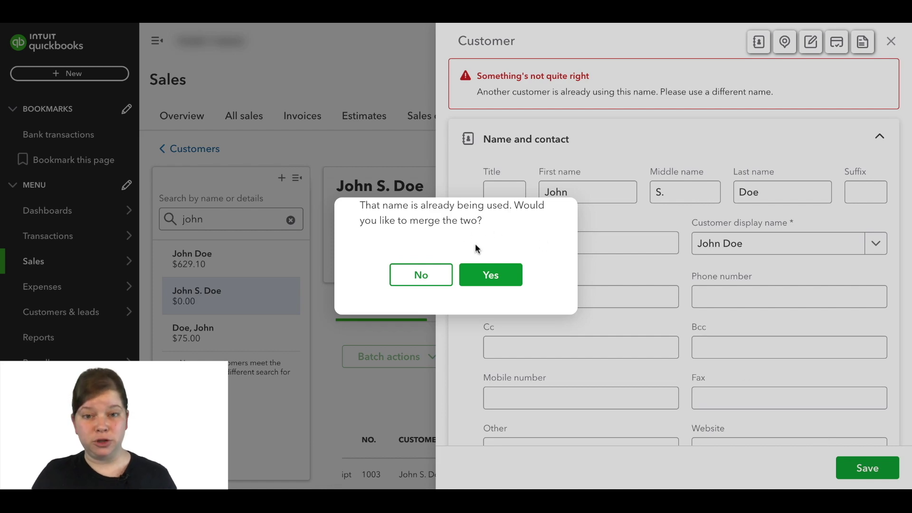
Confirm the merge, then check the main customer now lists three transactions totalling $1,549.10
click(511, 281)
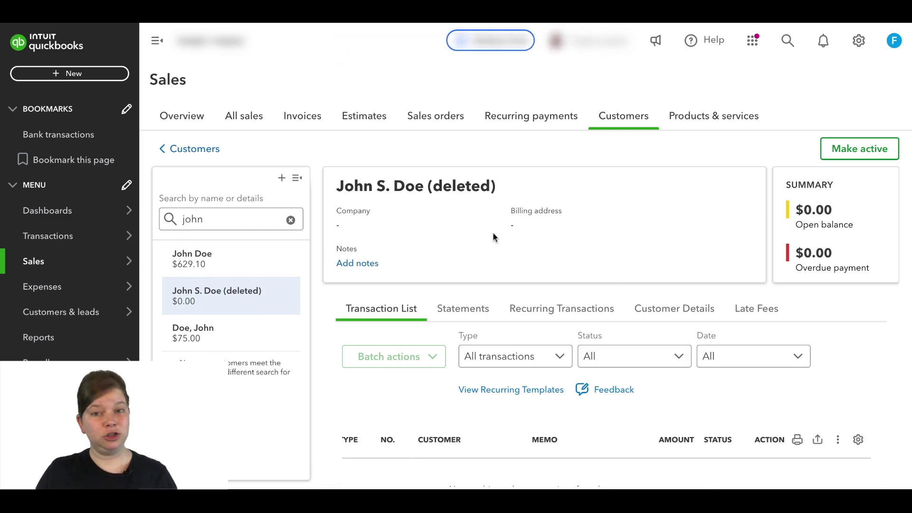
triple_click(465, 186)
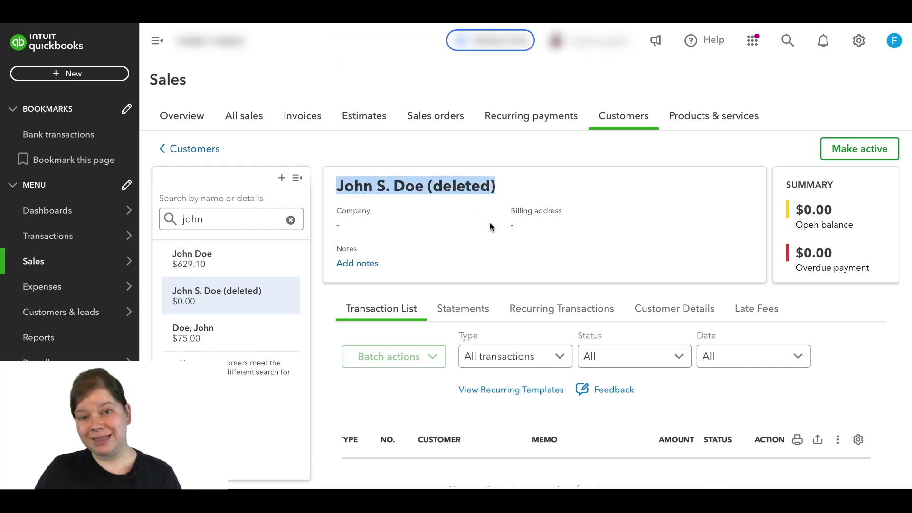
click(538, 241)
scroll(538, 241, down, 2)
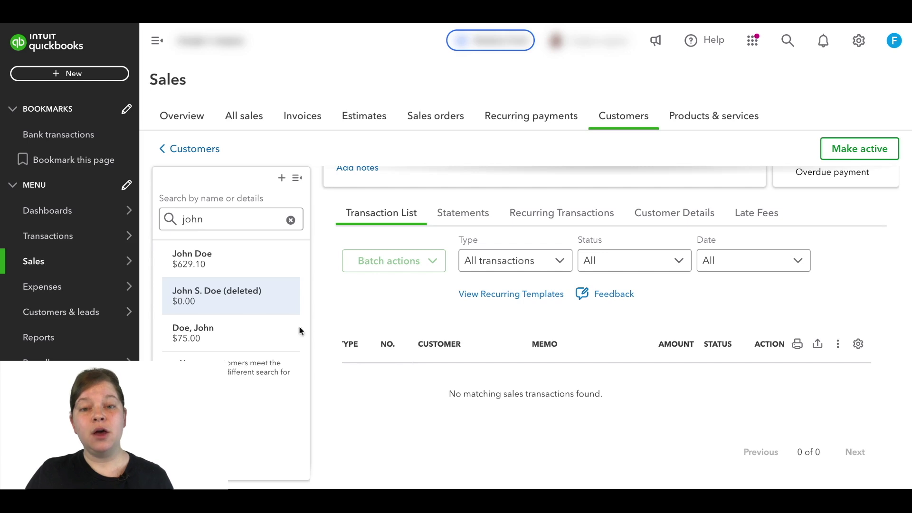
click(227, 270)
scroll(574, 338, down, 3)
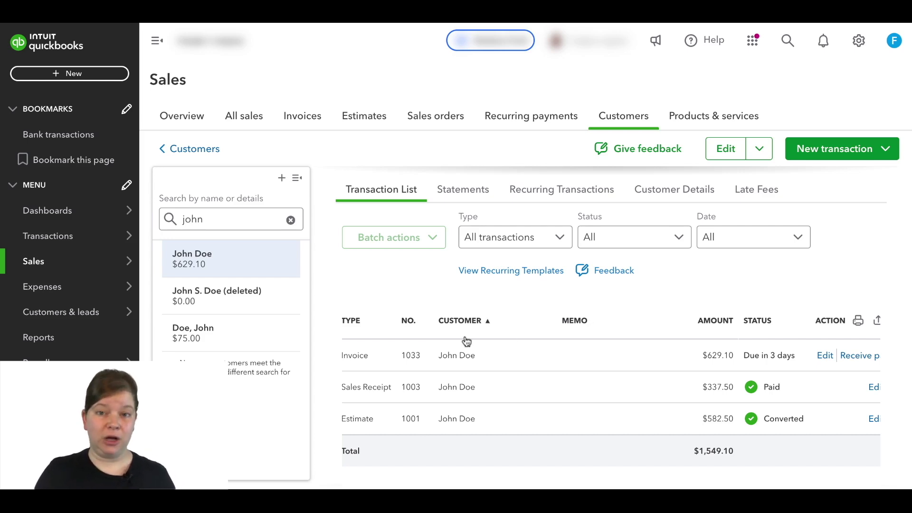
Open the second duplicate customer record and start a Merge contacts action from its extra actions
click(246, 338)
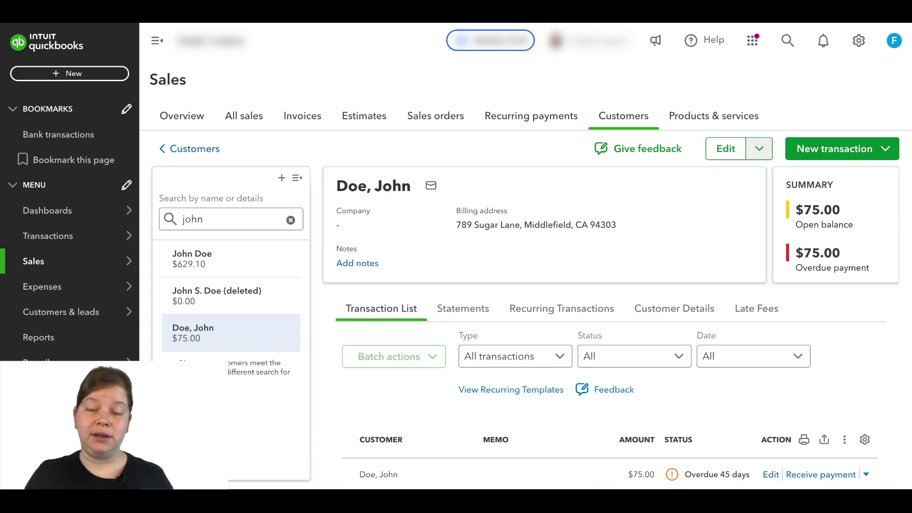
click(759, 150)
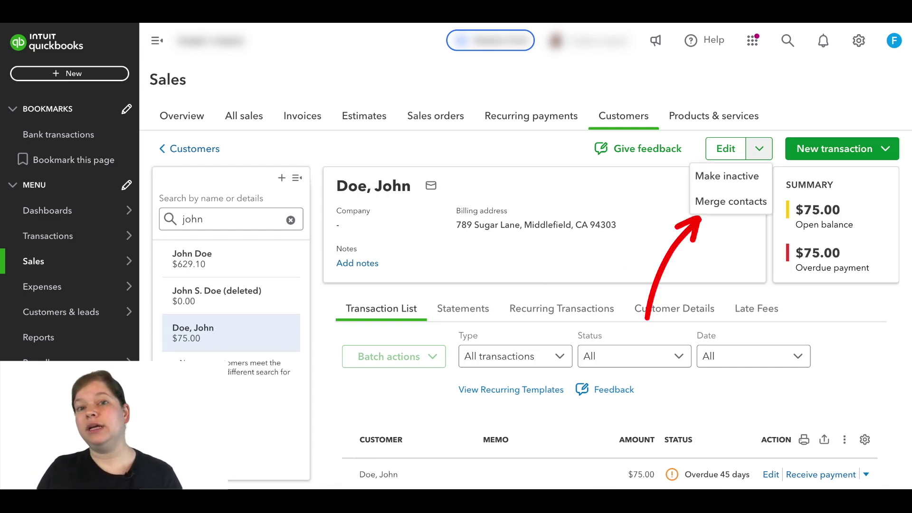
click(750, 200)
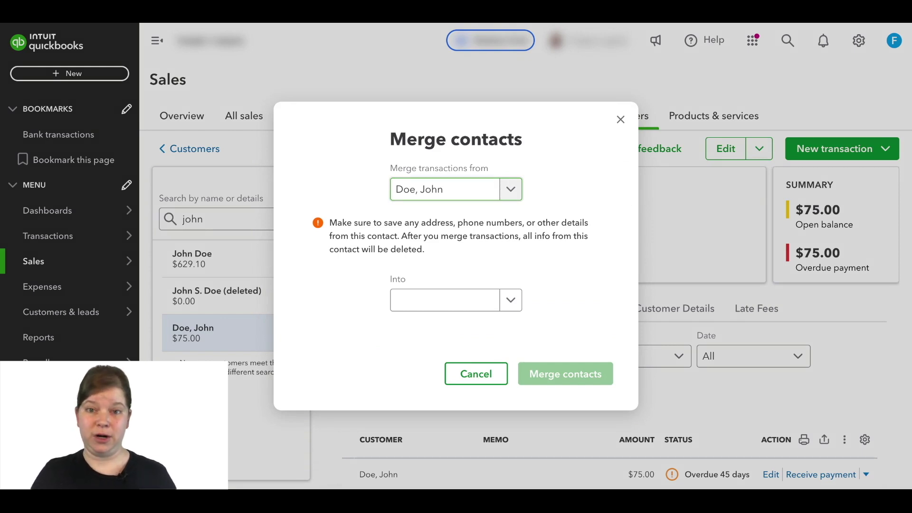
triple_click(439, 228)
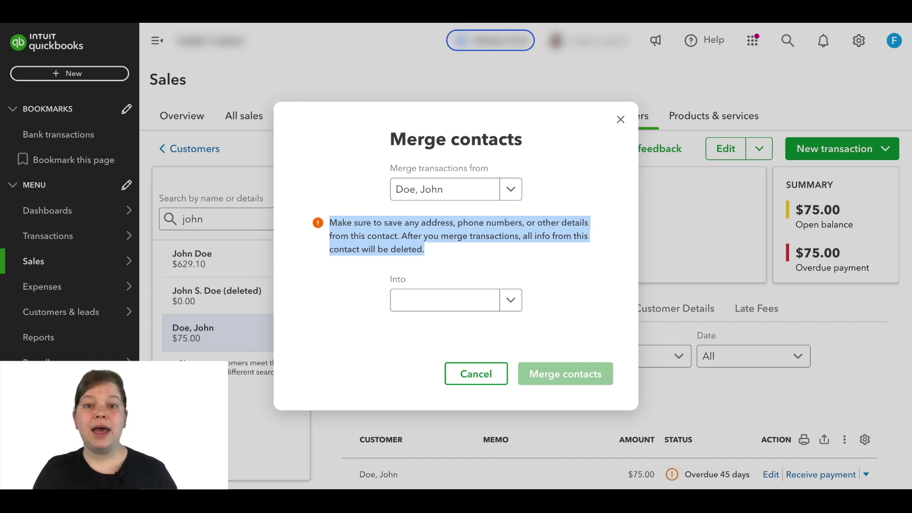
Choose the main customer as the merge target and merge the duplicate's transactions into it
click(462, 285)
click(458, 308)
text(jo)
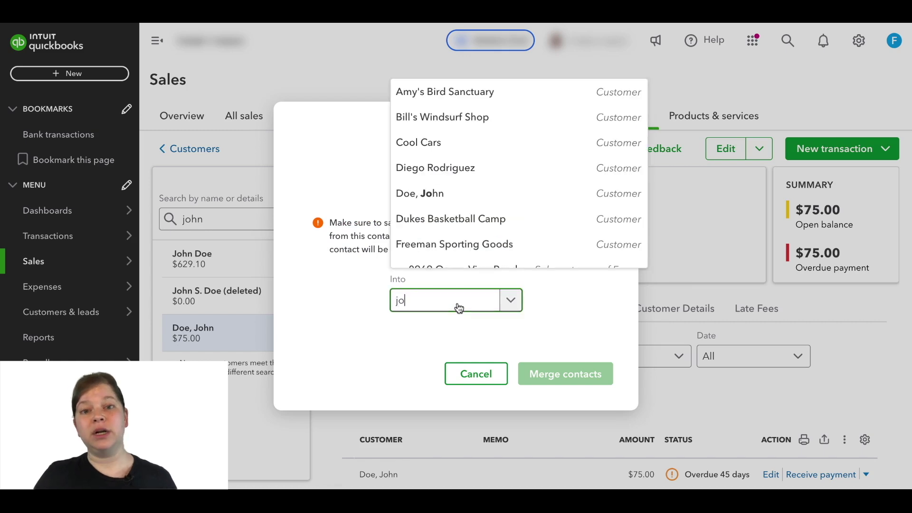
text(hn)
click(458, 259)
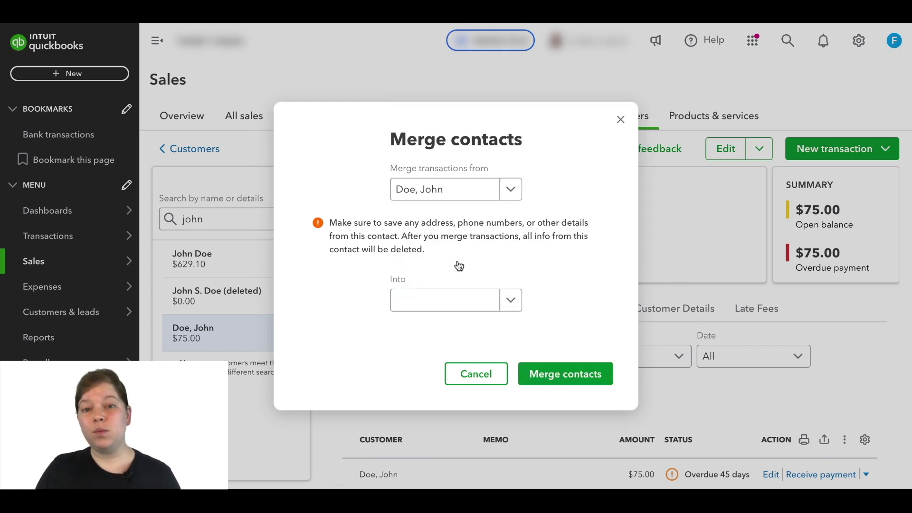
click(565, 377)
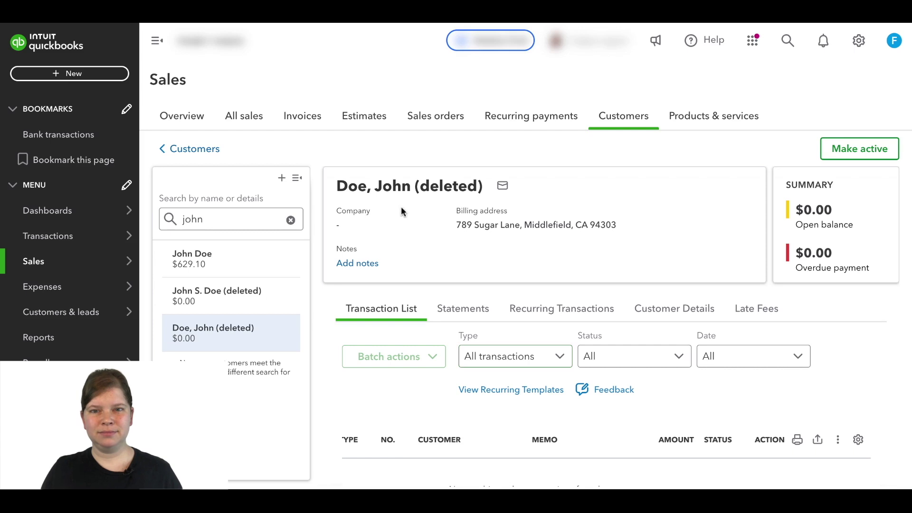
Open the main customer and confirm its transactions now include the $75.00 invoice
triple_click(394, 190)
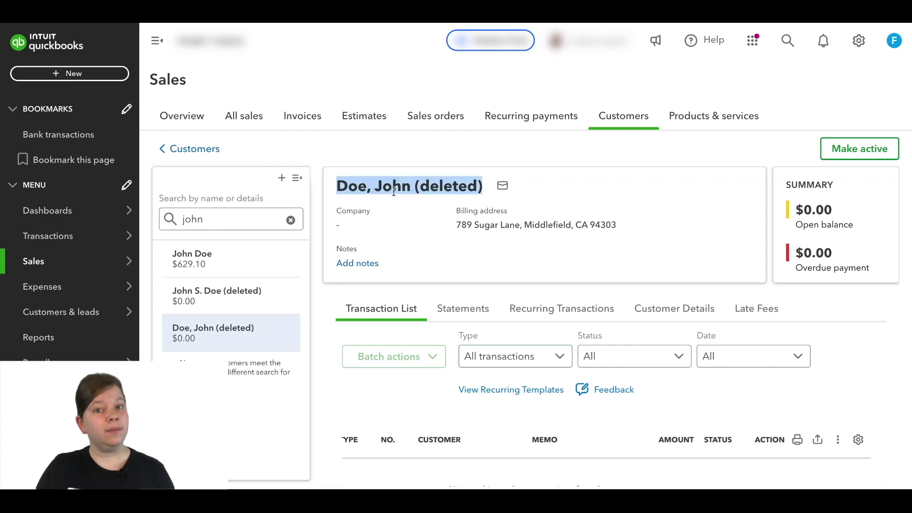
scroll(489, 318, down, 2)
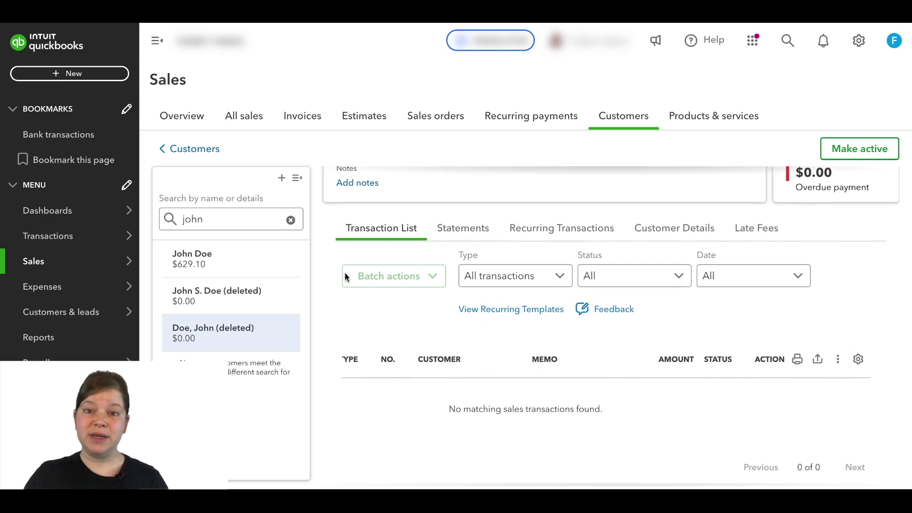
click(271, 273)
scroll(606, 323, down, 3)
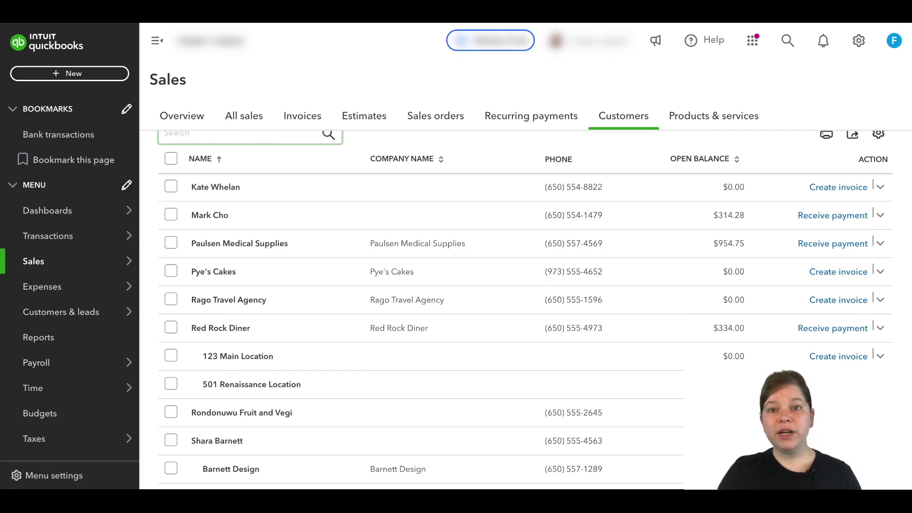
Check Red Rock Diner's display name without saving, then open its 501 Renaissance Location sub-customer
click(237, 331)
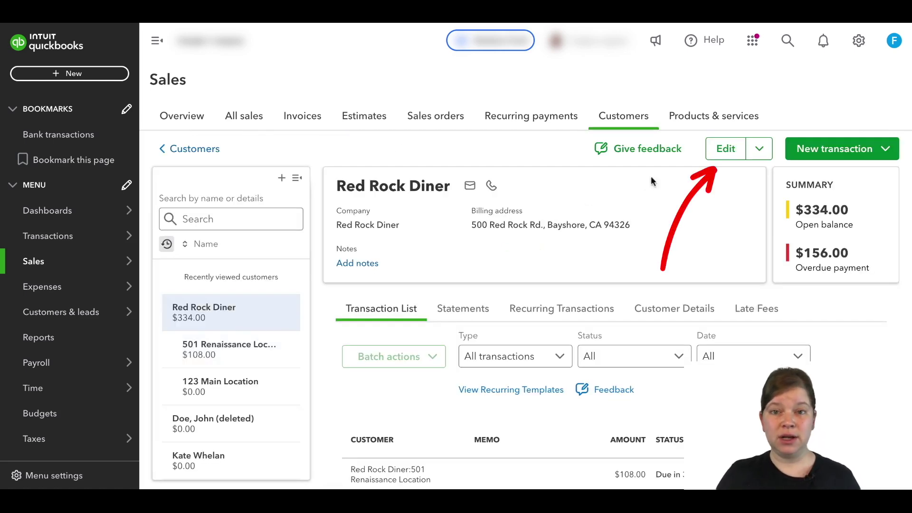
click(718, 150)
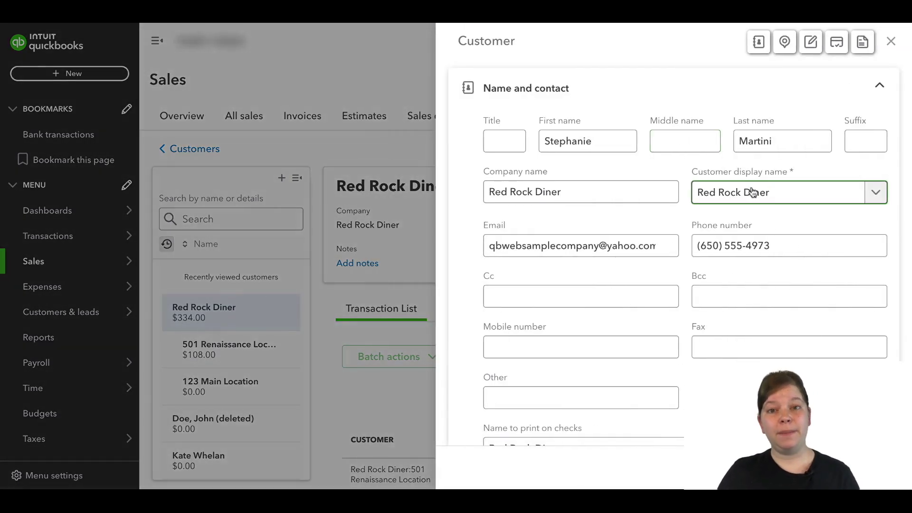
click(756, 192)
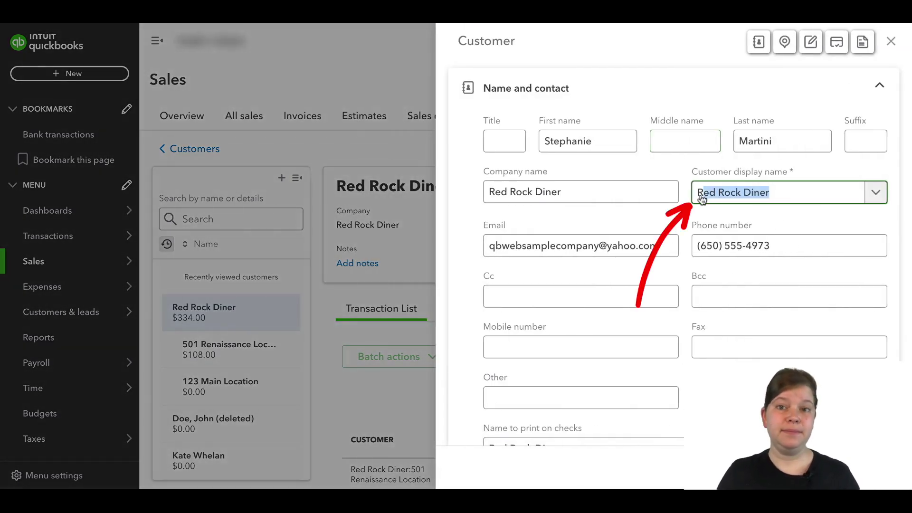
click(891, 42)
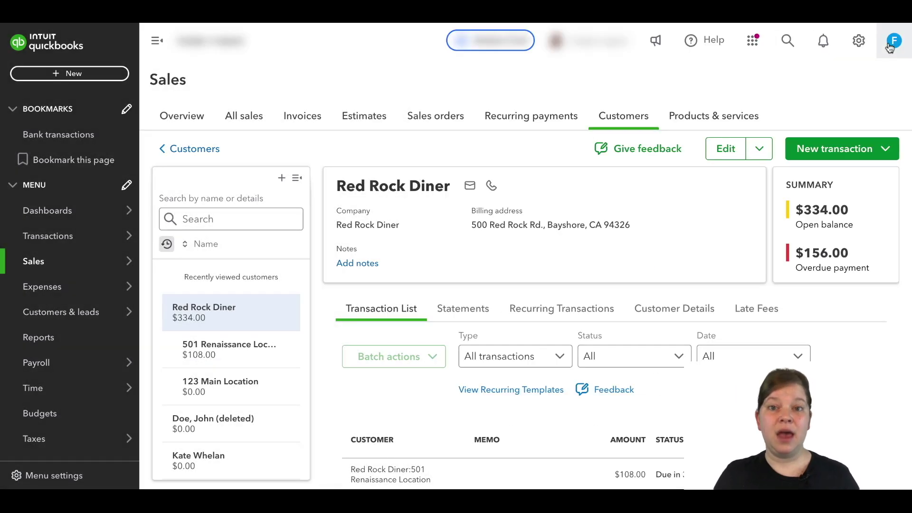
click(230, 352)
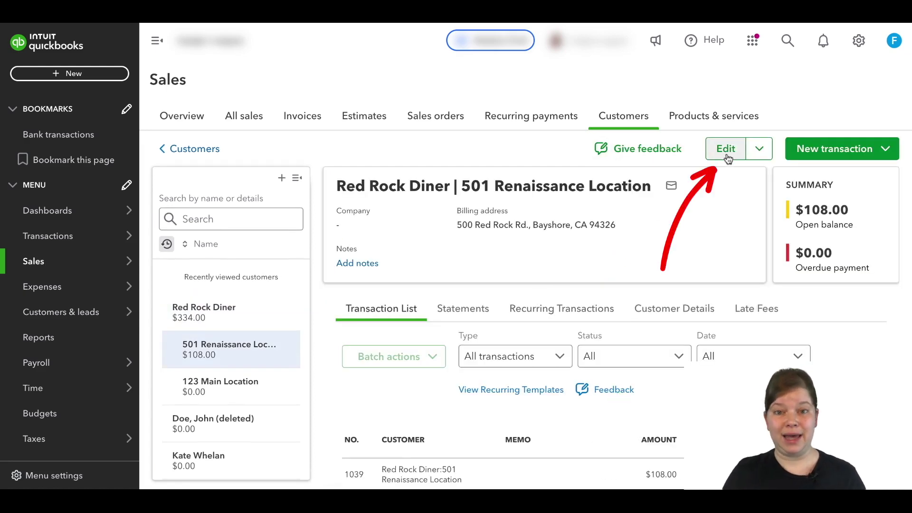
Rename 501 Renaissance Location to Red Rock Diner, untick Is a sub-customer, save, and confirm the merge
click(726, 149)
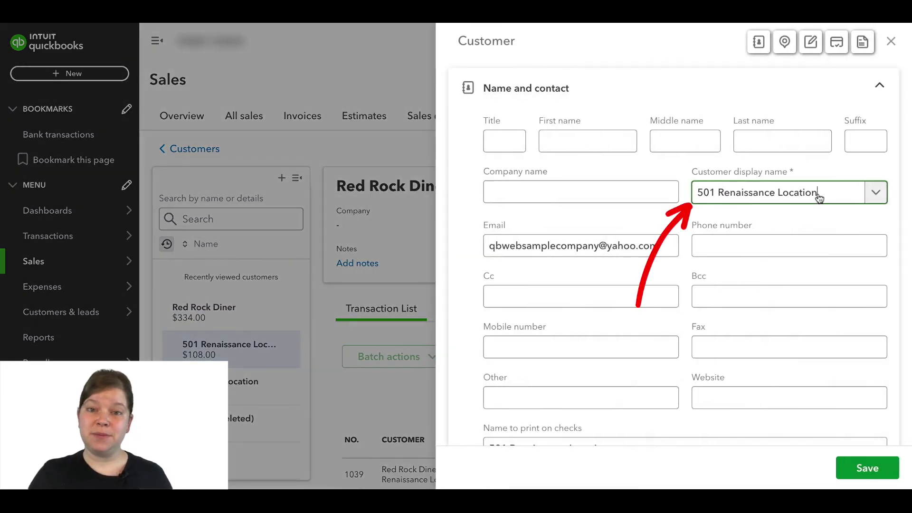
drag(819, 197, 694, 199)
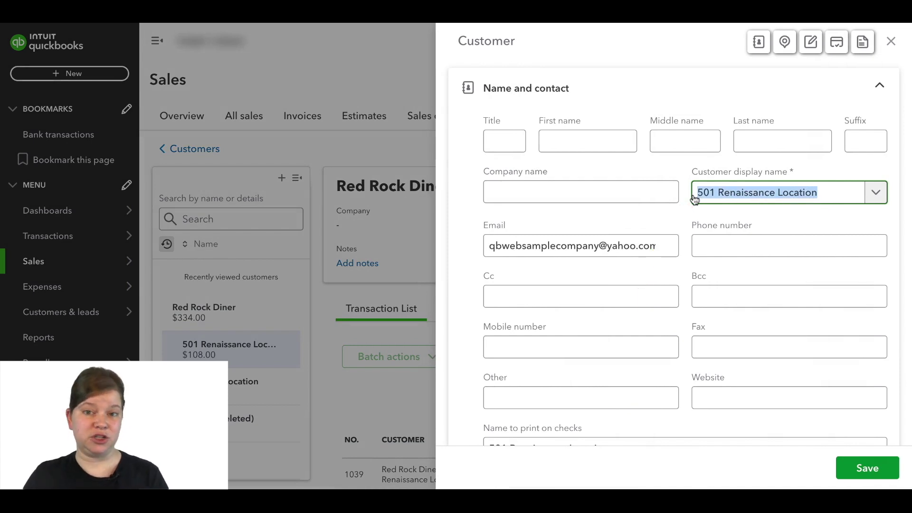
text(Red Rock Diner)
scroll(606, 258, down, 4)
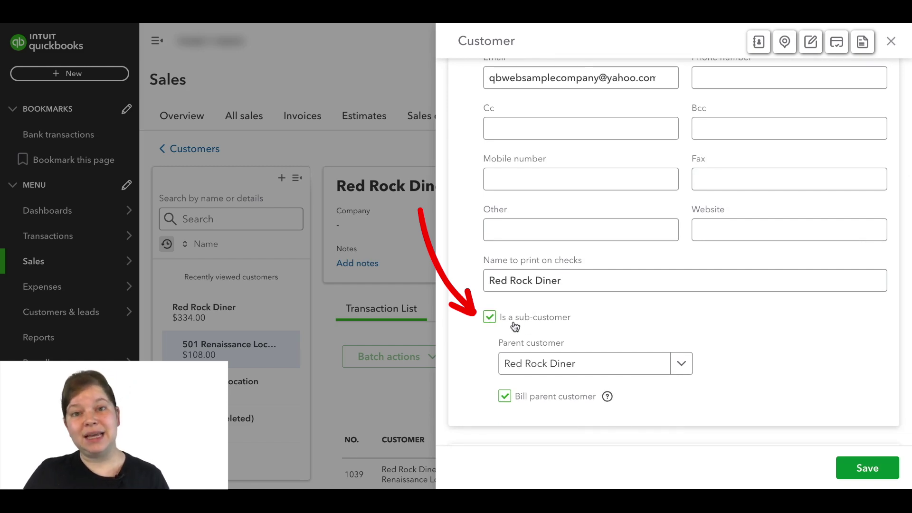
click(491, 319)
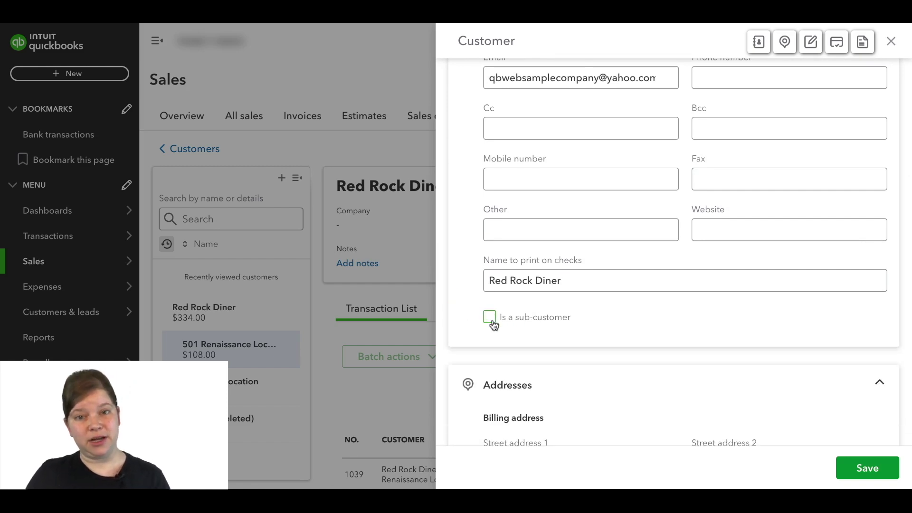
click(867, 469)
triple_click(483, 223)
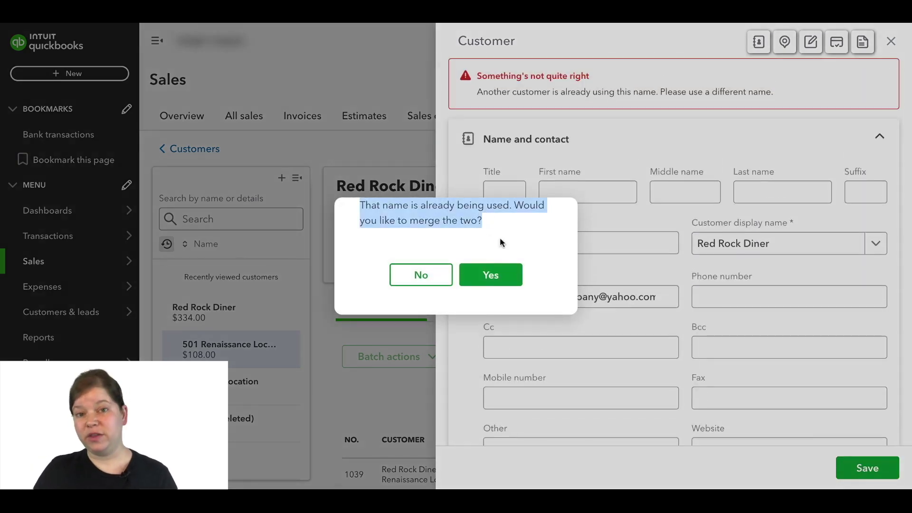
click(506, 274)
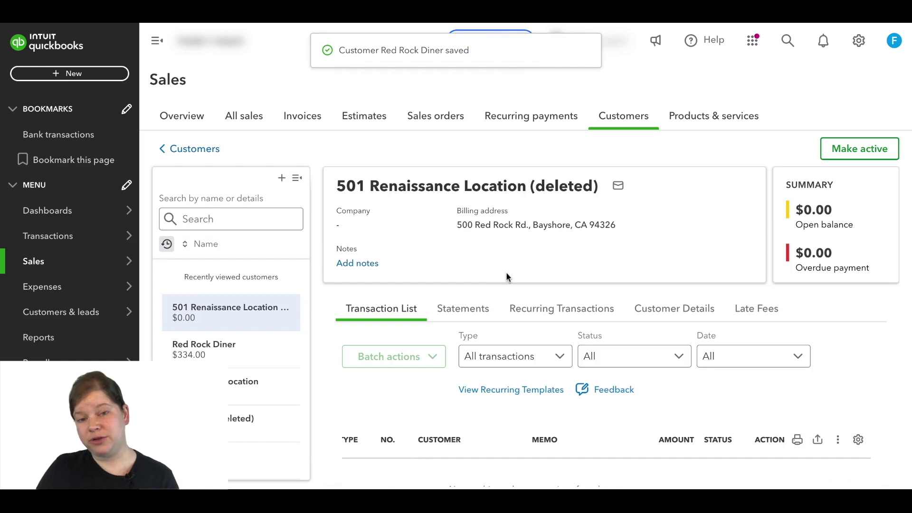
Try merging Red Rock Diner into Amy's Bird Sanctuary, then cancel after the sub-customer warning
scroll(510, 286, down, 1)
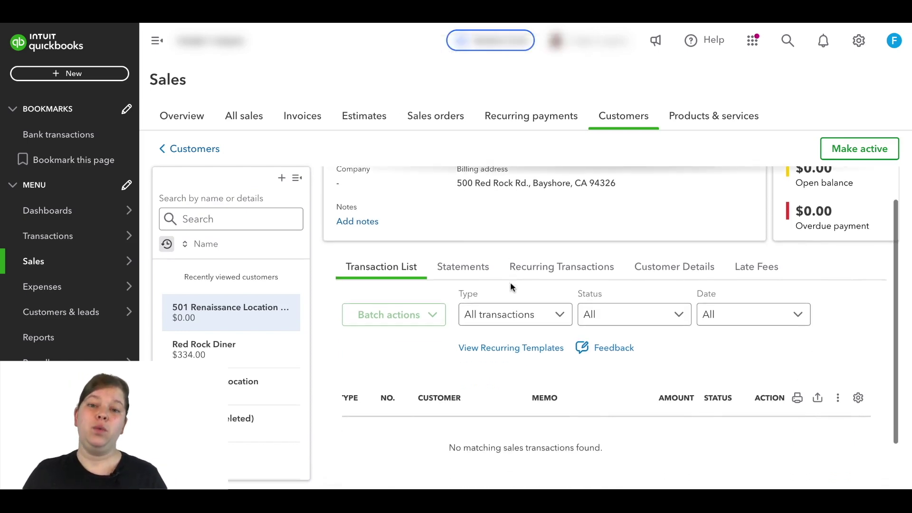
scroll(510, 282, up, 1)
click(280, 348)
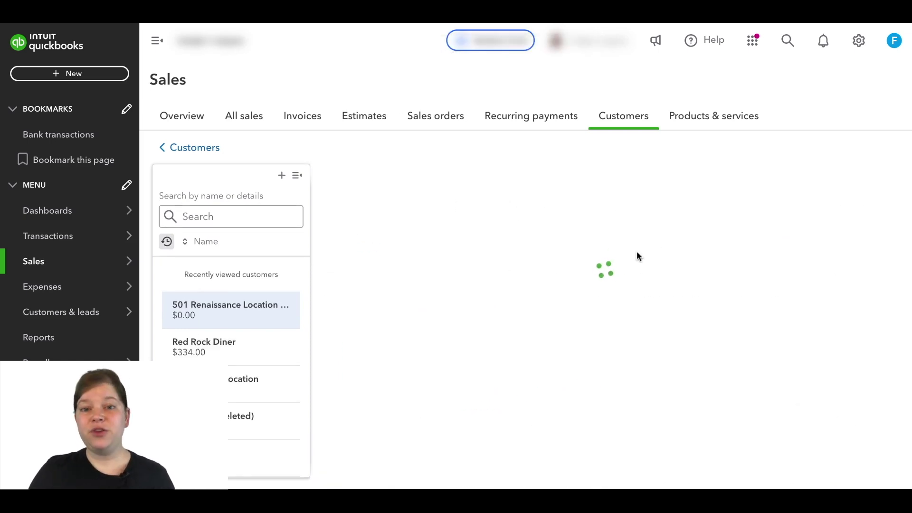
click(768, 159)
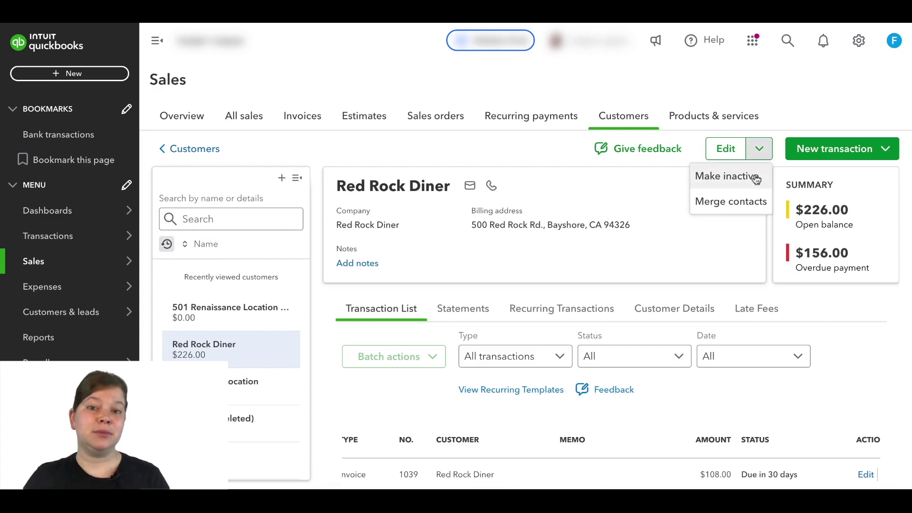
click(747, 201)
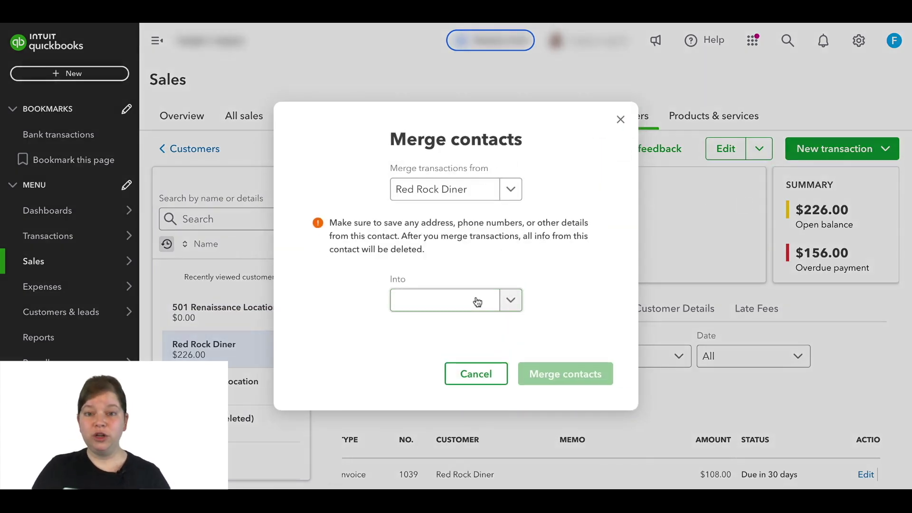
click(479, 301)
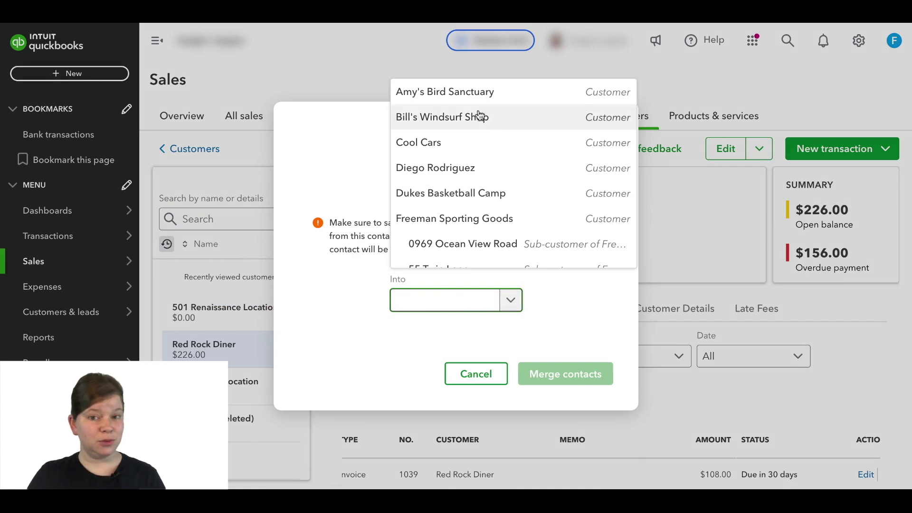
click(475, 92)
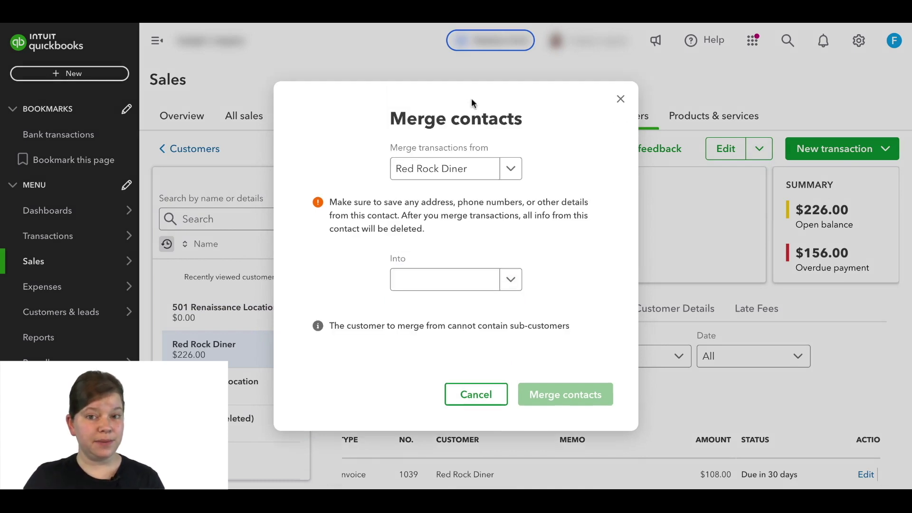
triple_click(442, 328)
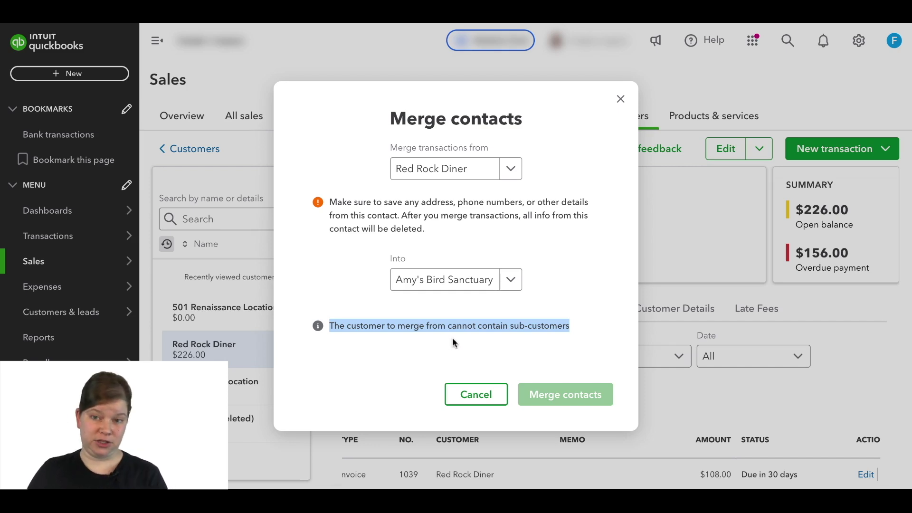
click(475, 395)
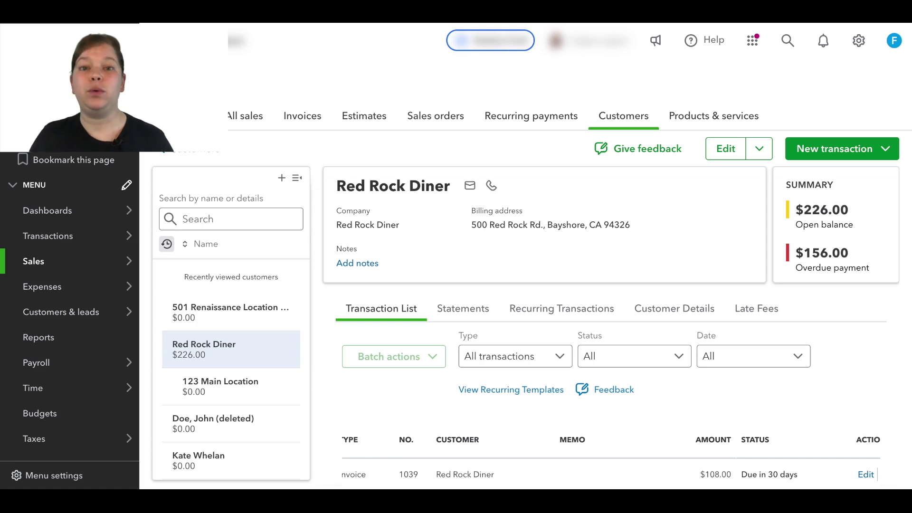
Copy Red Rock Diner's display name from its customer edit panel
click(230, 394)
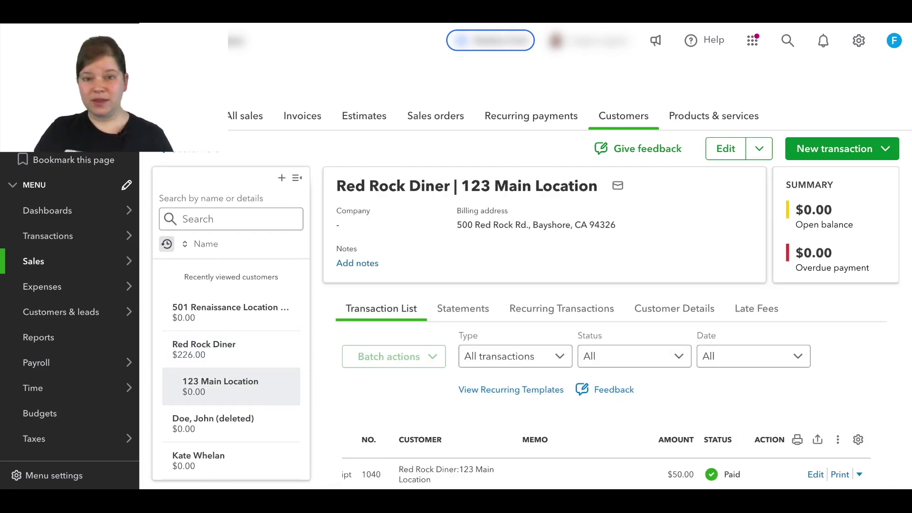
click(234, 350)
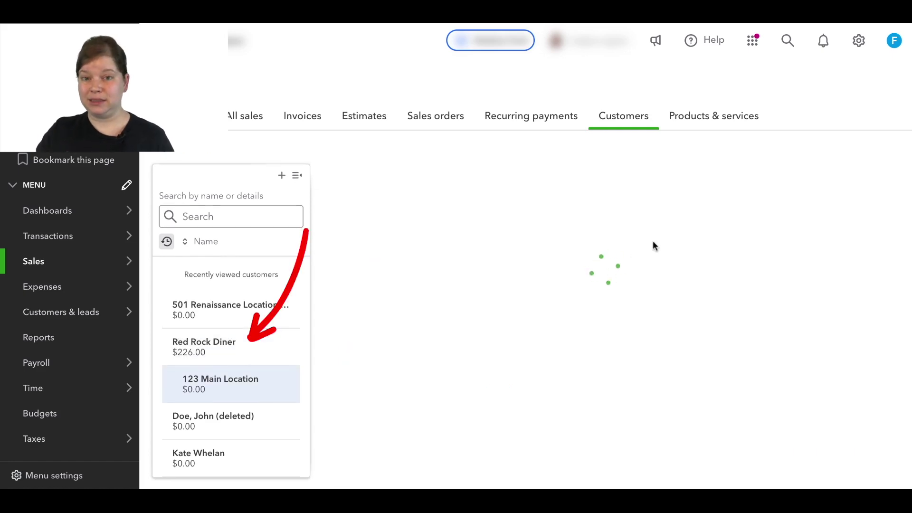
click(728, 157)
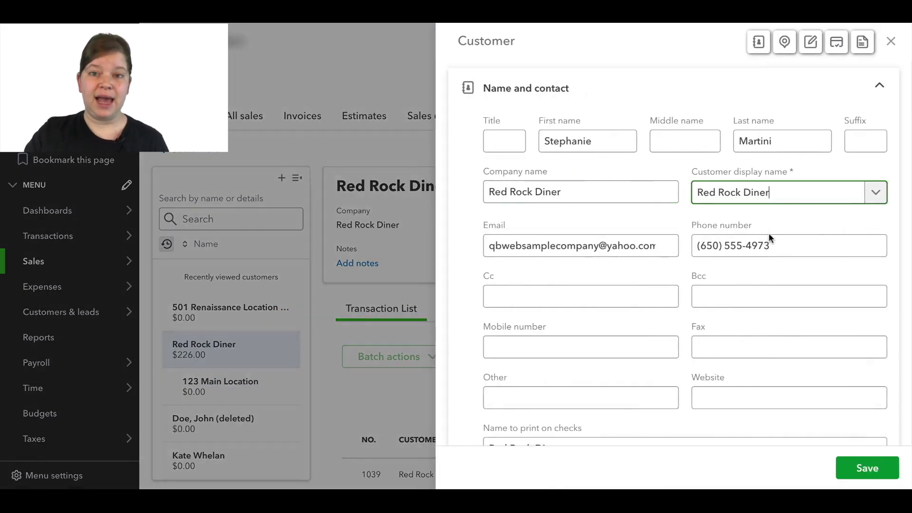
drag(773, 195, 702, 198)
key(ctrl+c)
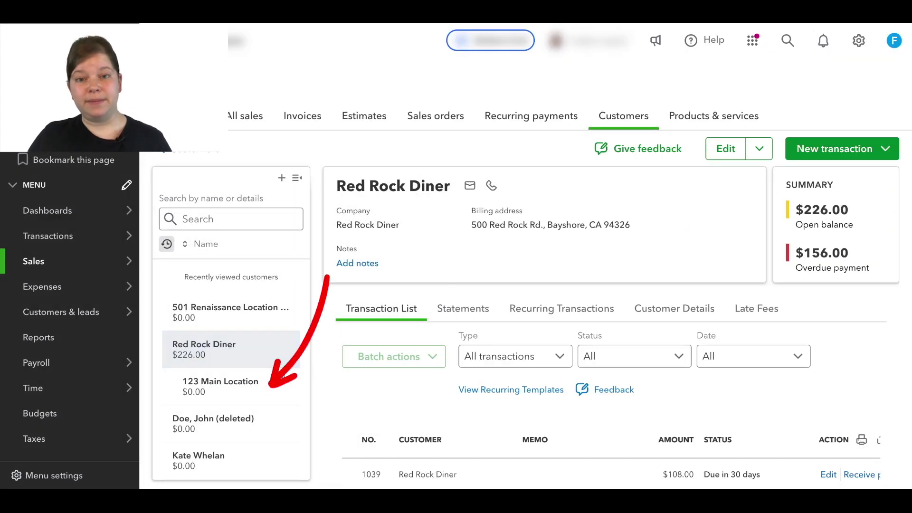
Set 123 Main Location's display name to Red Rock Diner, untick sub-customer, save, and confirm merging
click(238, 386)
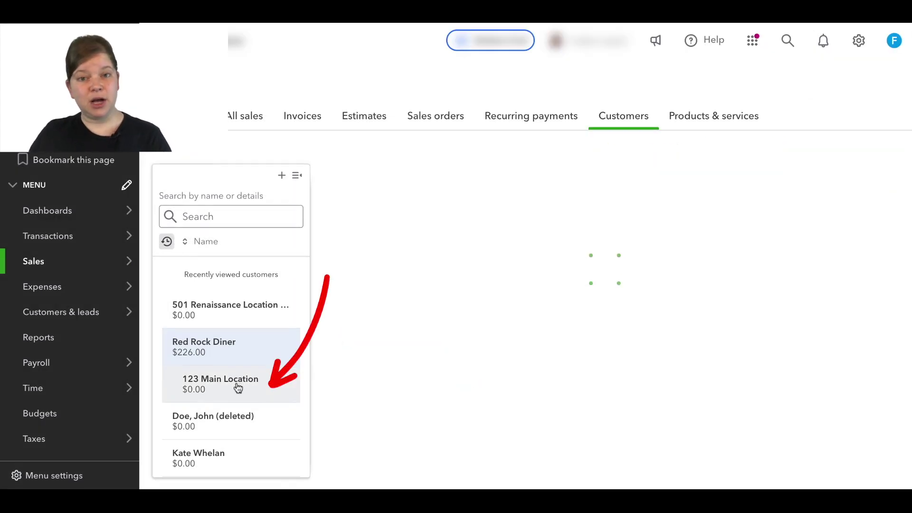
click(719, 156)
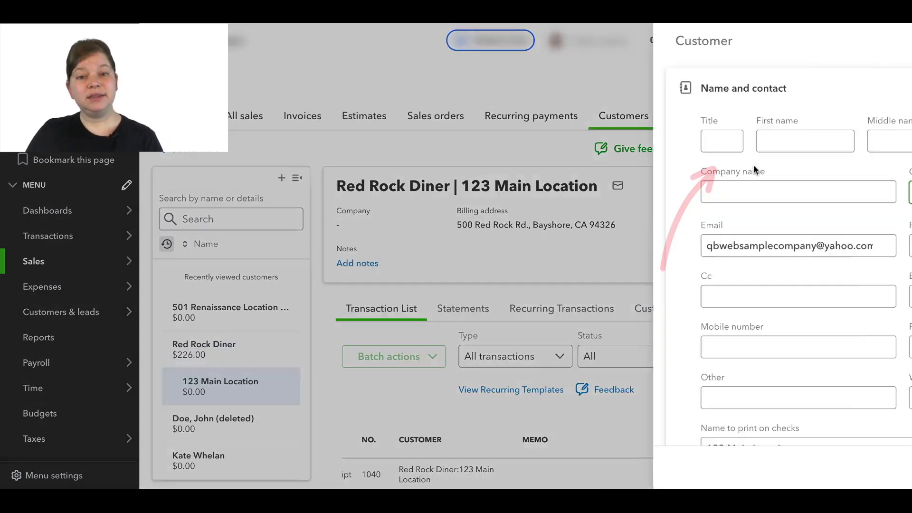
drag(782, 195, 695, 197)
key(ctrl+v)
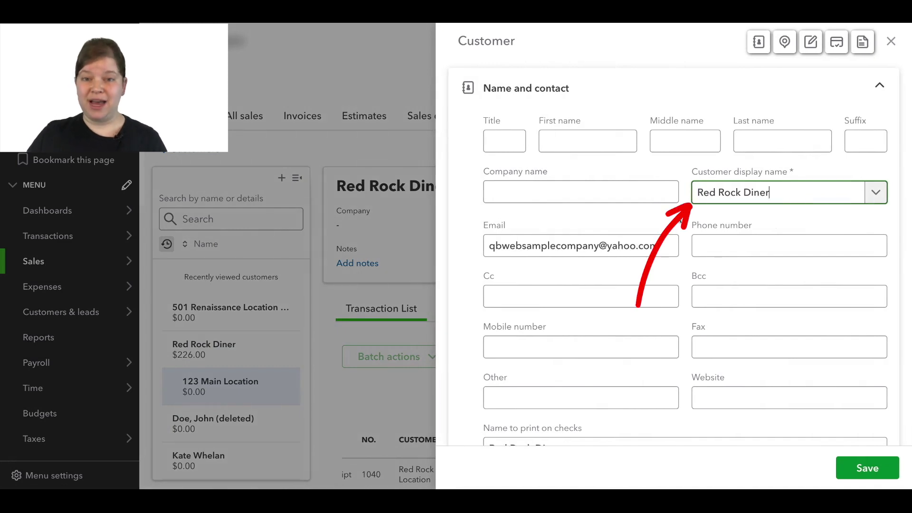
scroll(632, 292, down, 4)
click(490, 310)
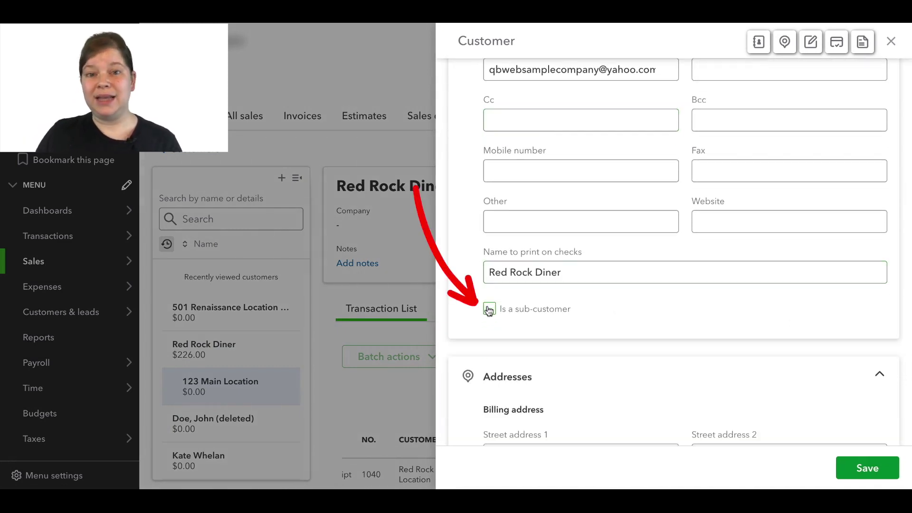
click(882, 467)
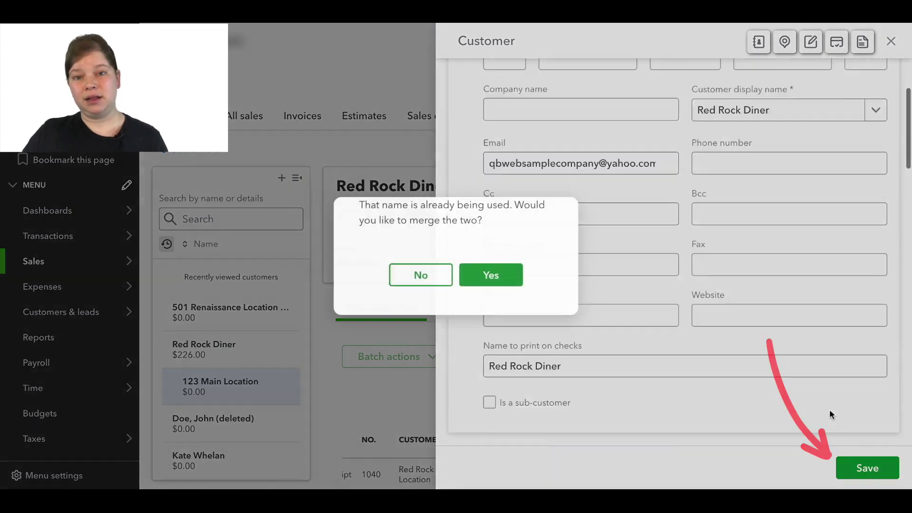
click(494, 278)
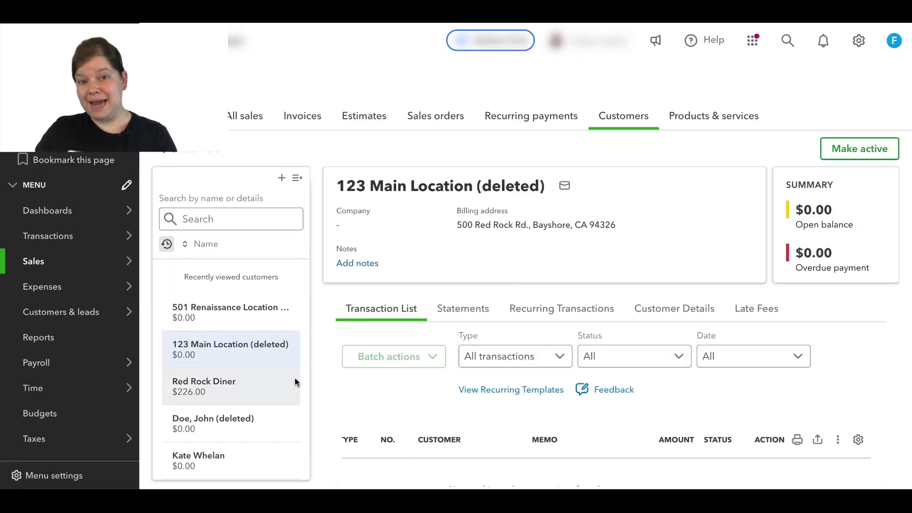
Rename Red Rock Diner's display name to the main customer's name, save, and confirm the merge
click(225, 386)
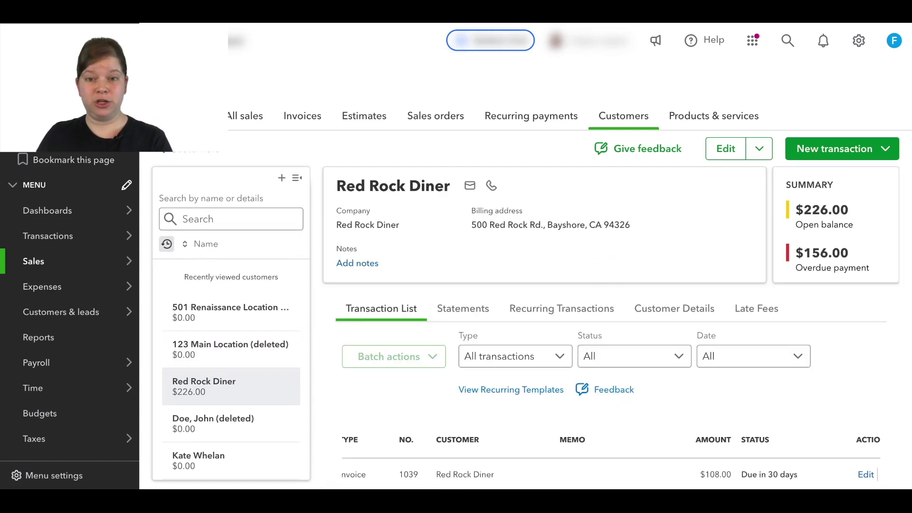
scroll(571, 399, down, 1)
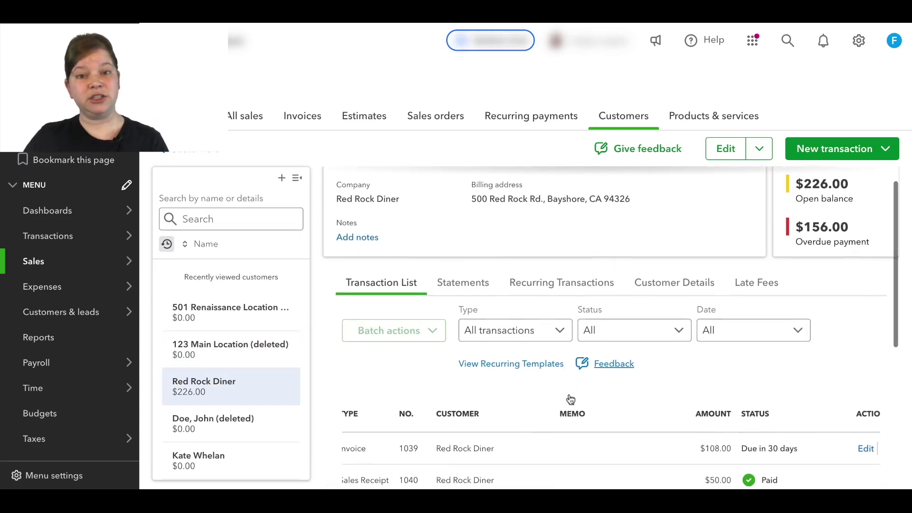
click(727, 150)
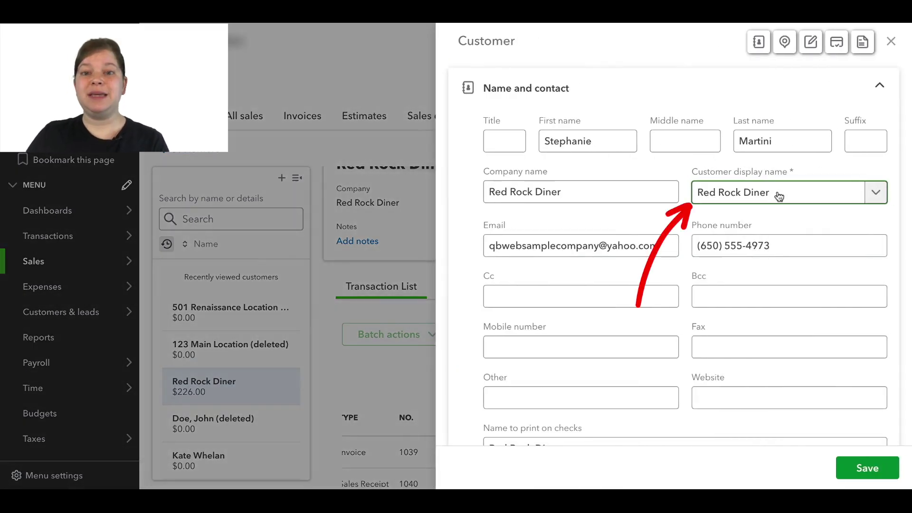
drag(770, 192, 693, 194)
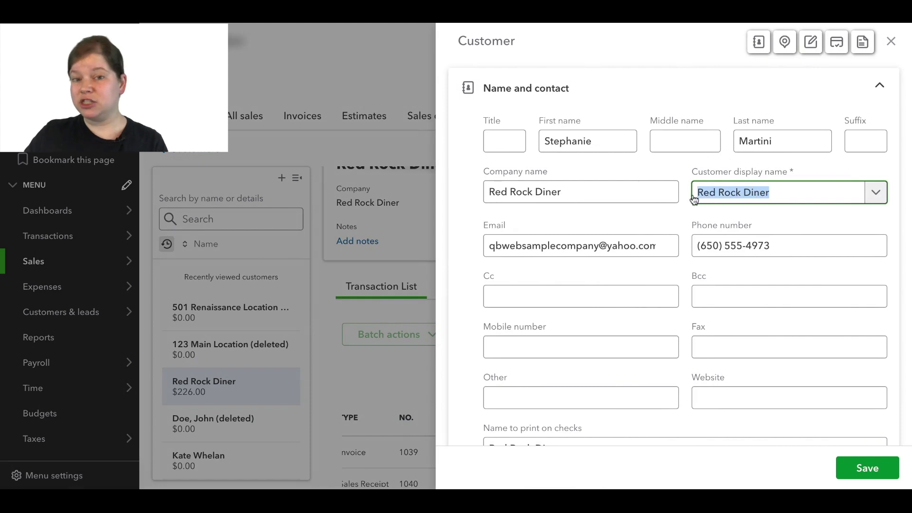
text(John Doe)
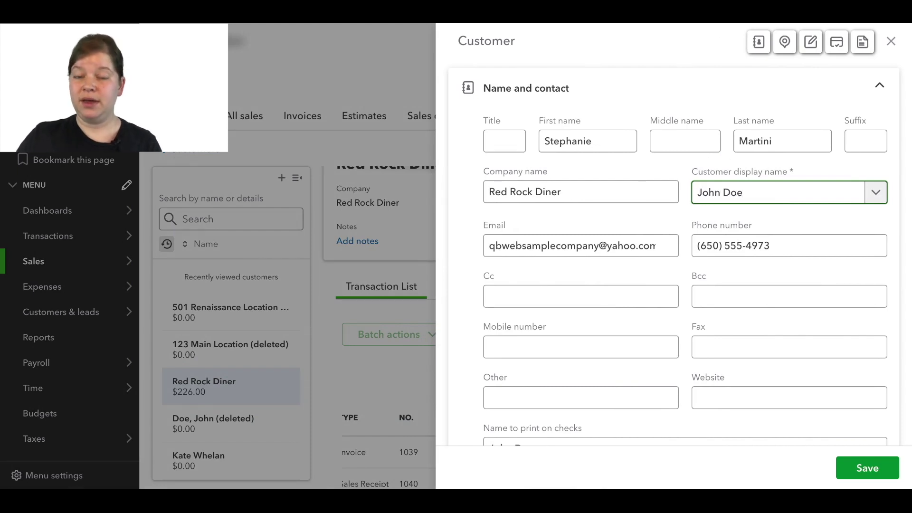
click(867, 468)
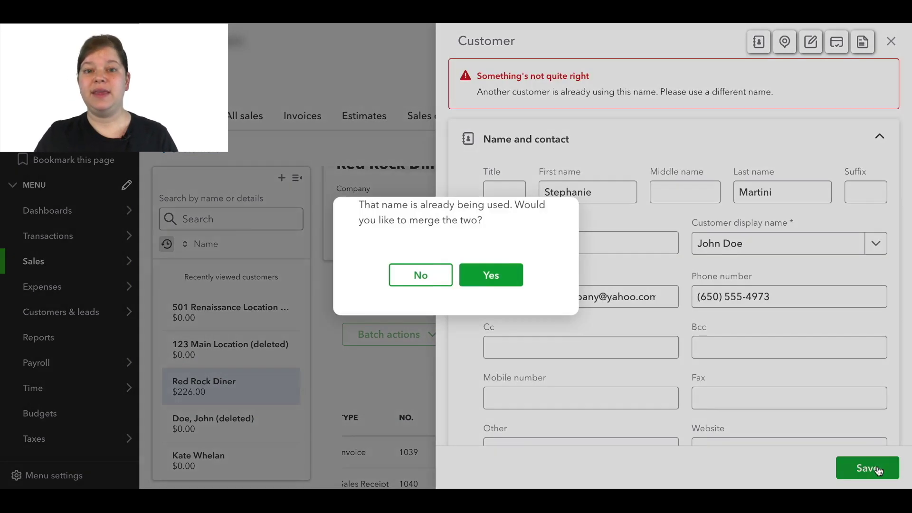
click(508, 281)
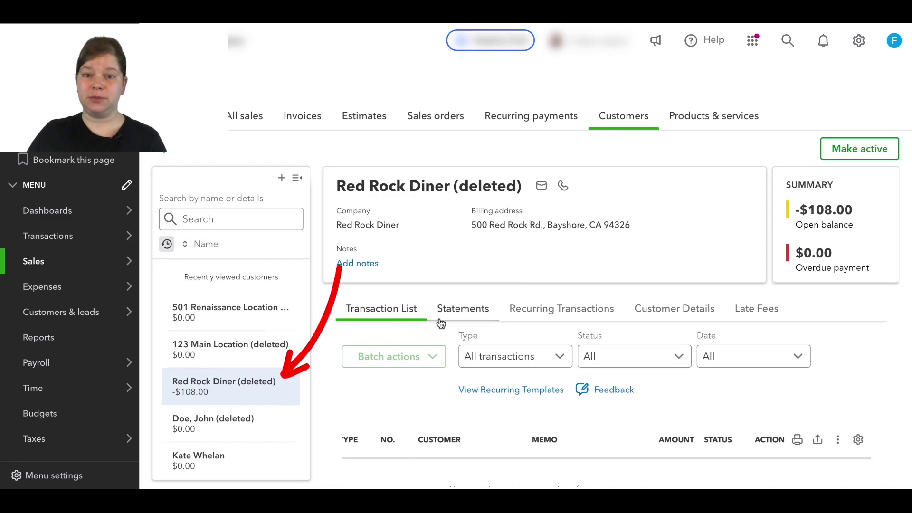
Open the main customer to verify the $1,038.10 balance including invoice 1039
scroll(228, 423, down, 2)
scroll(228, 423, down, 1)
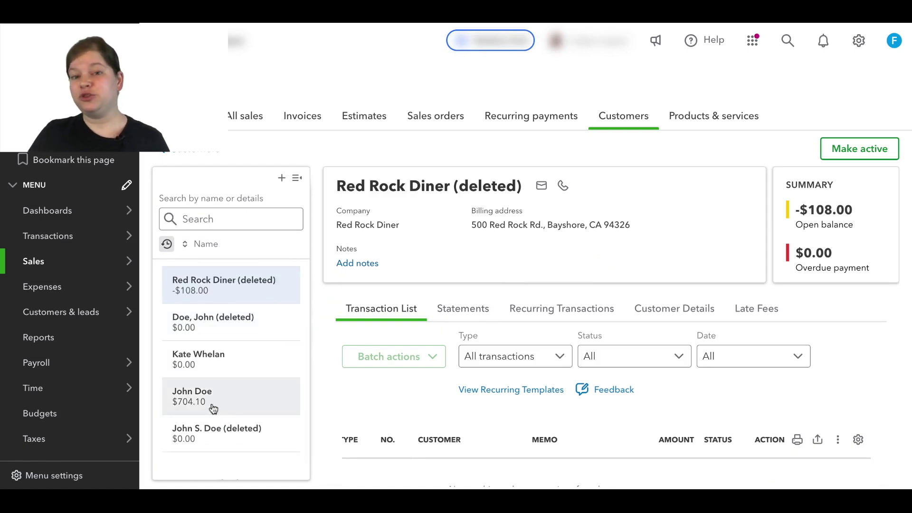
click(235, 404)
scroll(640, 362, down, 5)
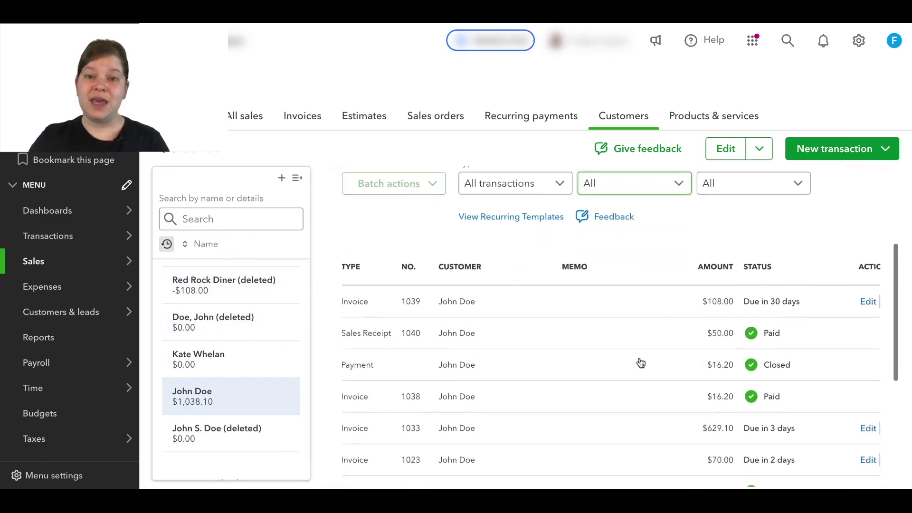